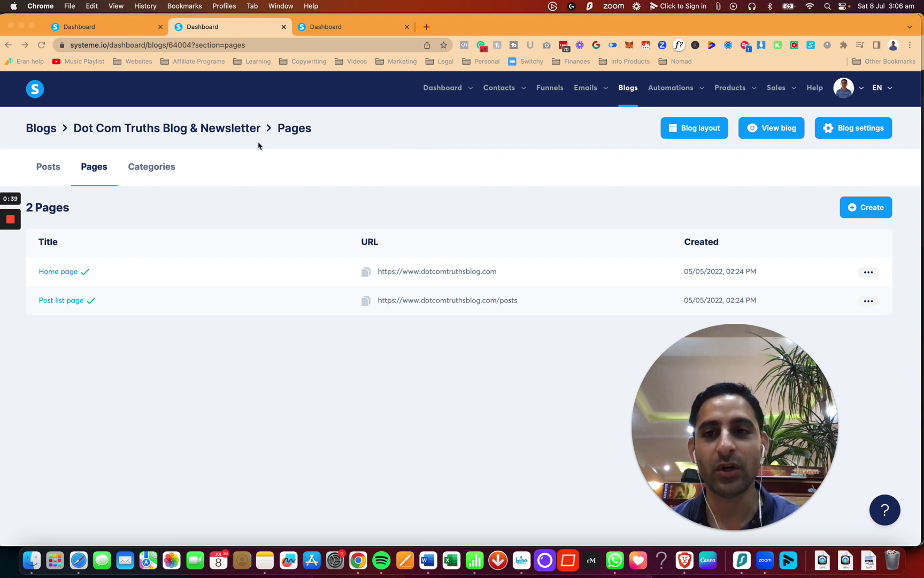
From Blogs, open Dot Com Truths Blog & Newsletter's Pages list and start a new blog page.
{"action": "left_click", "coordinate": [47, 133]}
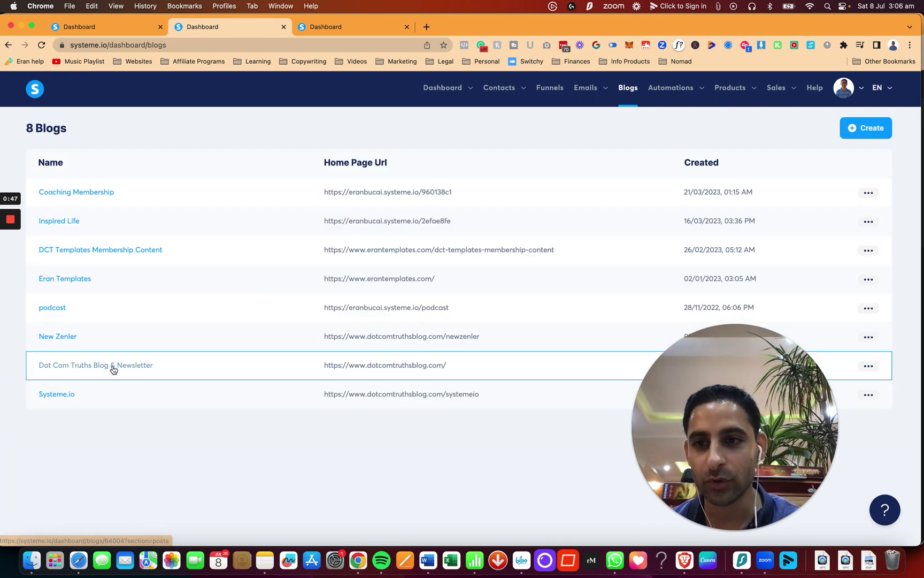
{"action": "left_click", "coordinate": [113, 369]}
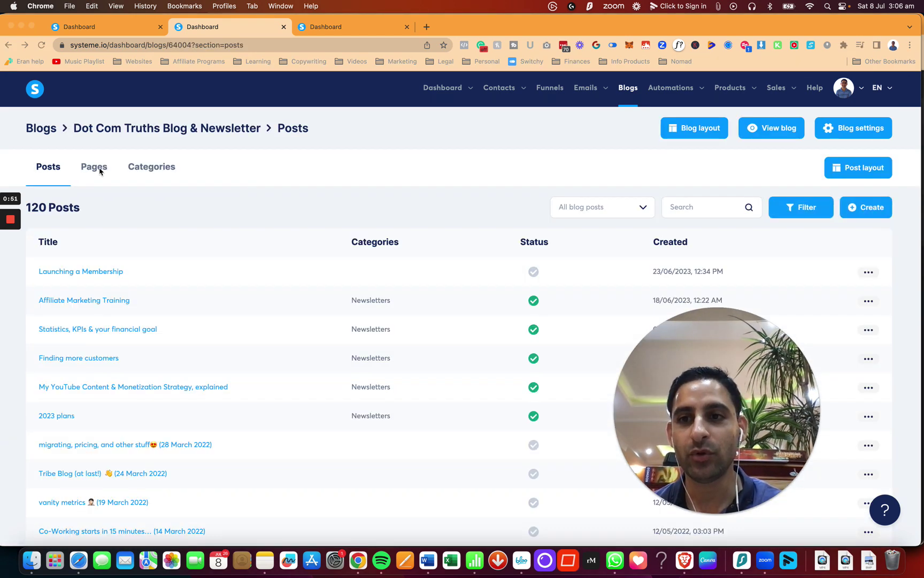
{"action": "left_click", "coordinate": [94, 171]}
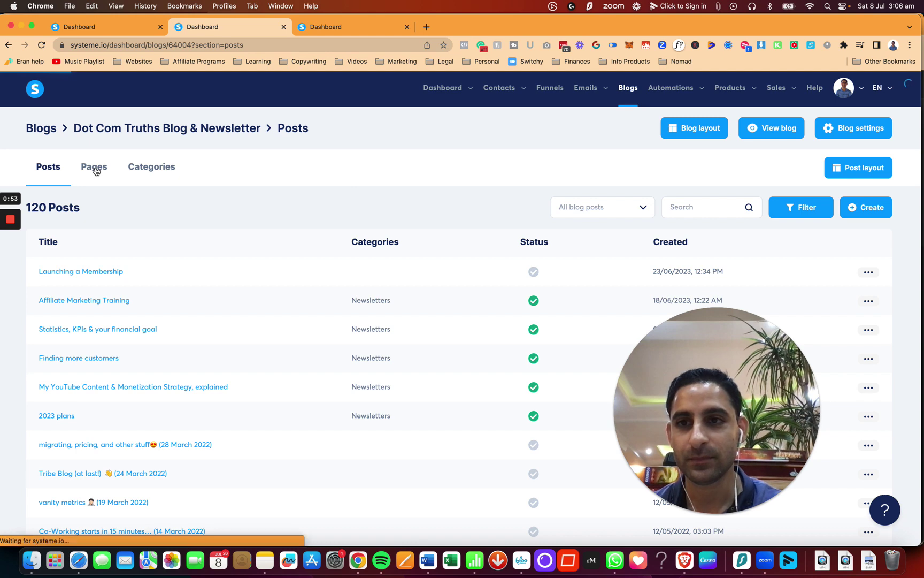
{"action": "left_click_drag", "start_coordinate": [608, 373], "coordinate": [628, 527]}
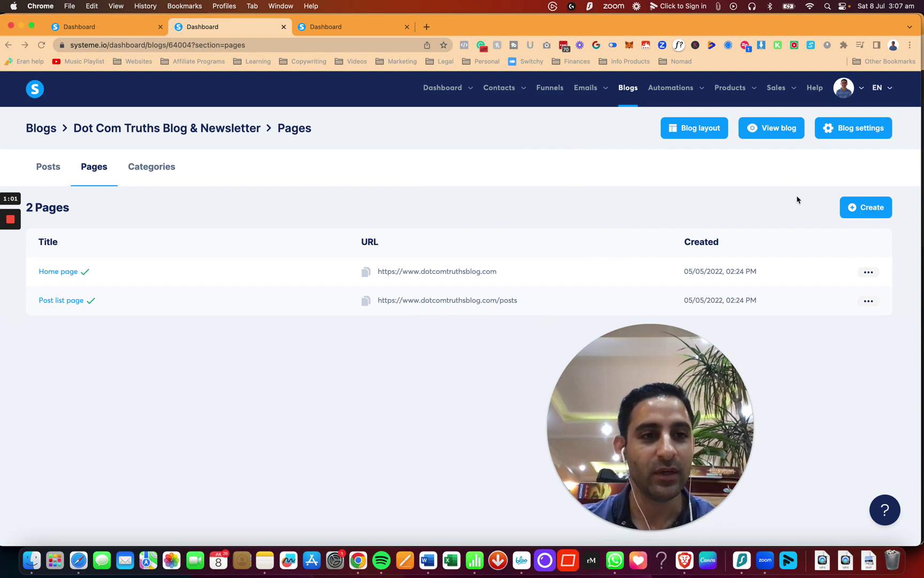
{"action": "left_click", "coordinate": [861, 213]}
Create a blog page named 'contact' with URL path 'contact' and open it in the editor.
{"action": "left_click", "coordinate": [432, 289]}
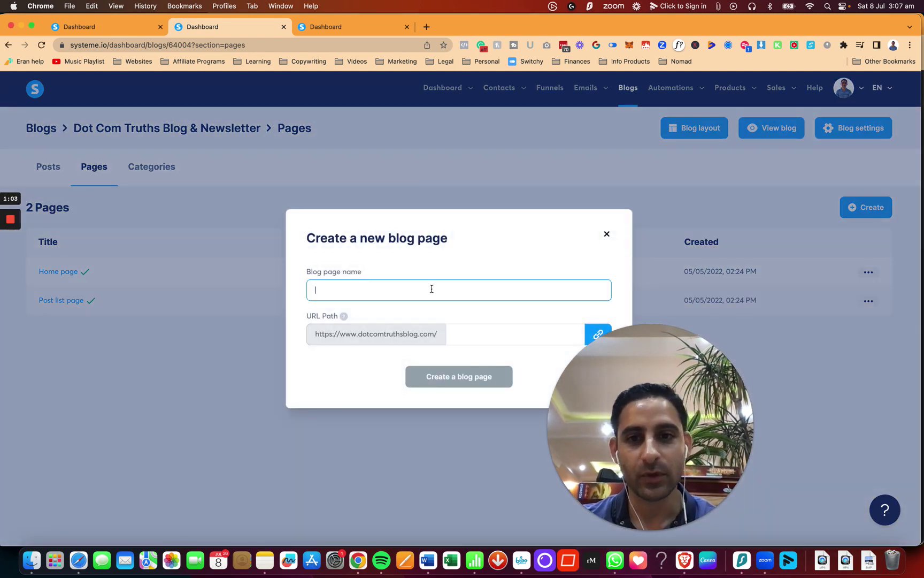
{"action": "type", "text": "contact"}
{"action": "key", "text": "Tab"}
{"action": "key", "text": "Tab"}
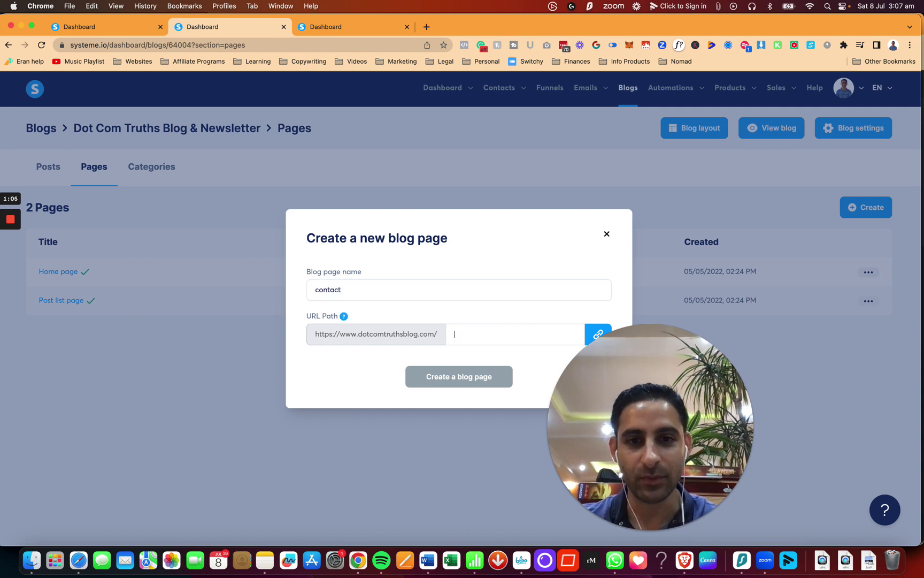
{"action": "type", "text": "contact"}
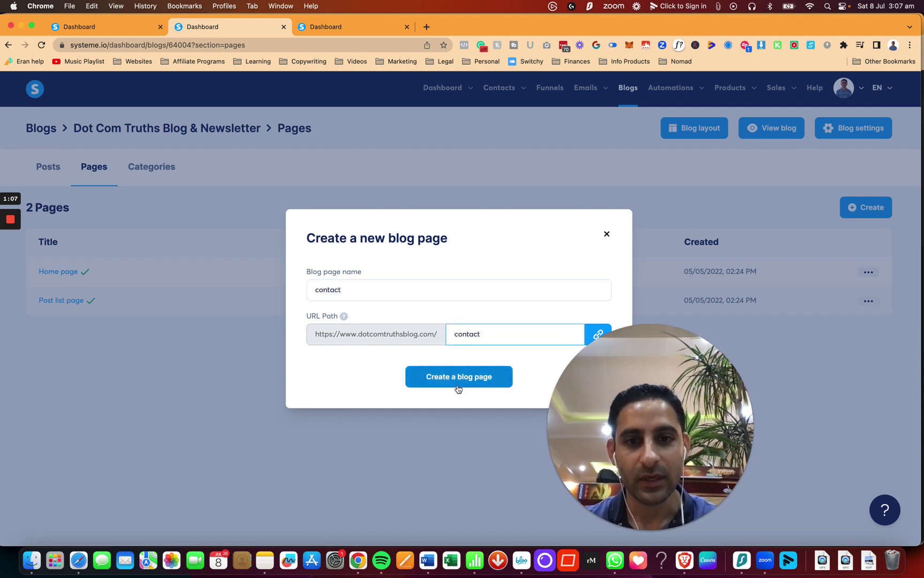
{"action": "left_click", "coordinate": [459, 381]}
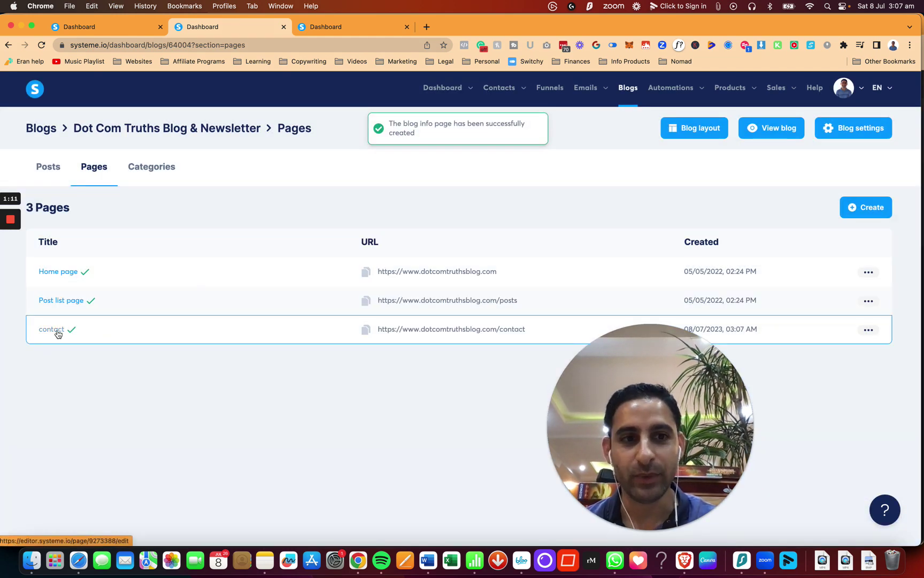
{"action": "left_click", "coordinate": [58, 334]}
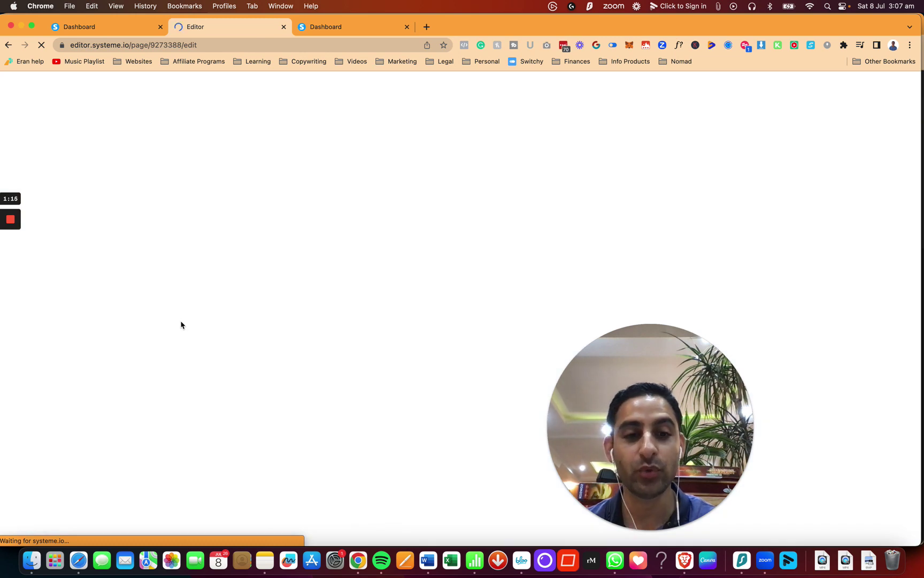
{"action": "left_click_drag", "start_coordinate": [657, 426], "coordinate": [816, 425]}
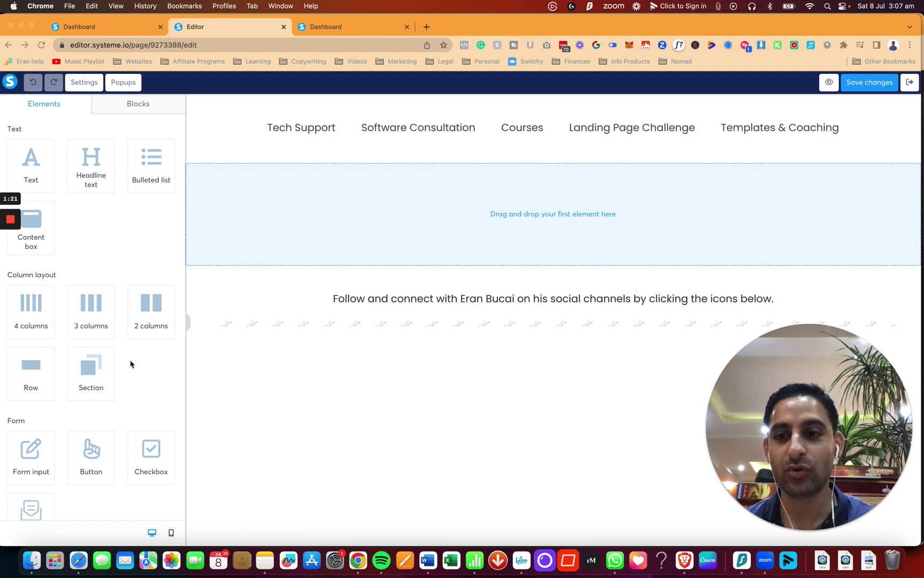
Drop a Section onto the contact page and place the Contact us form element inside it.
{"action": "scroll", "coordinate": [130, 364], "scroll_direction": "down", "scroll_amount": 3}
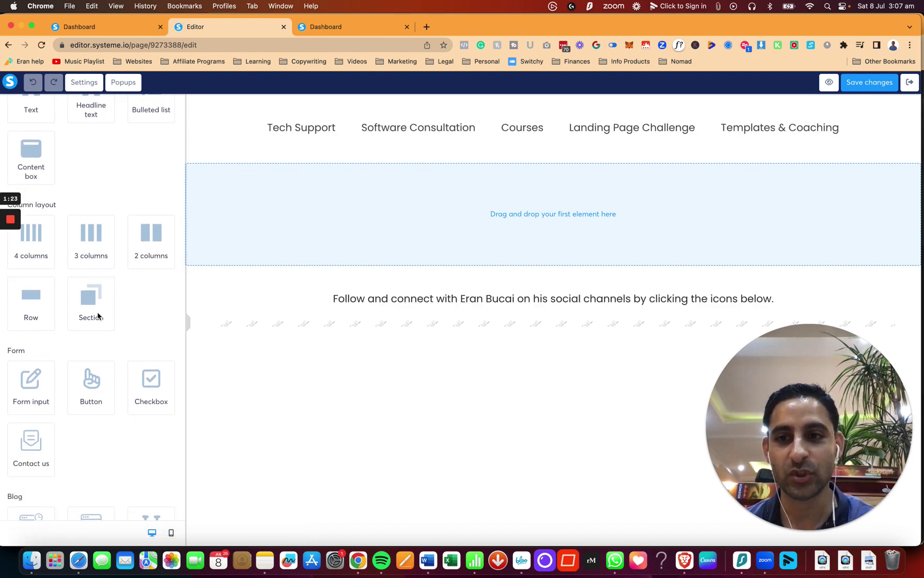
{"action": "left_click_drag", "start_coordinate": [90, 304], "coordinate": [471, 181]}
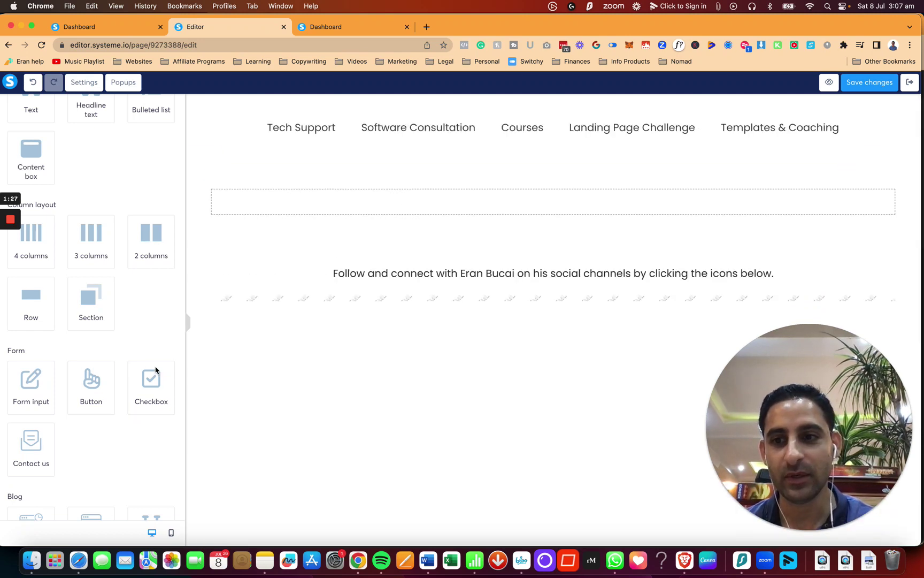
{"action": "scroll", "coordinate": [99, 429], "scroll_direction": "down", "scroll_amount": 1}
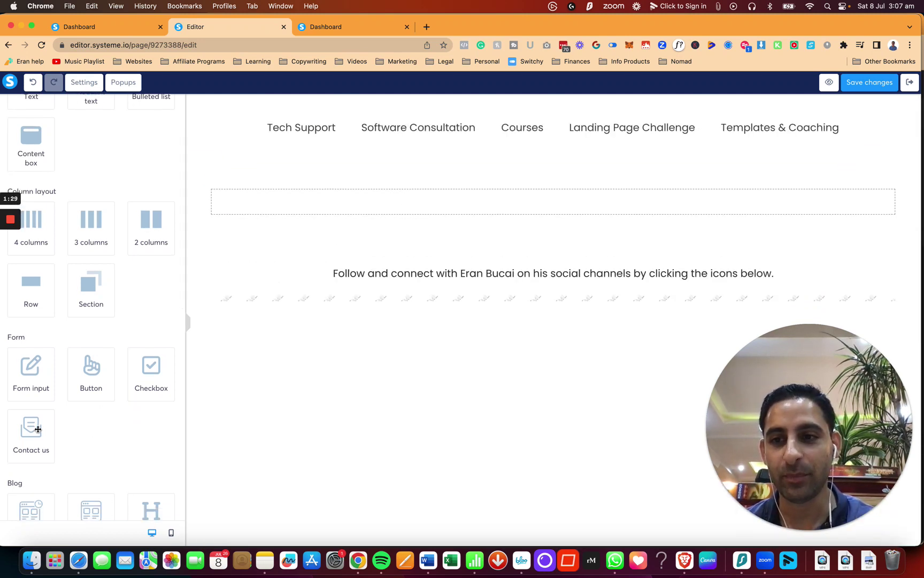
{"action": "left_click_drag", "start_coordinate": [38, 429], "coordinate": [325, 205]}
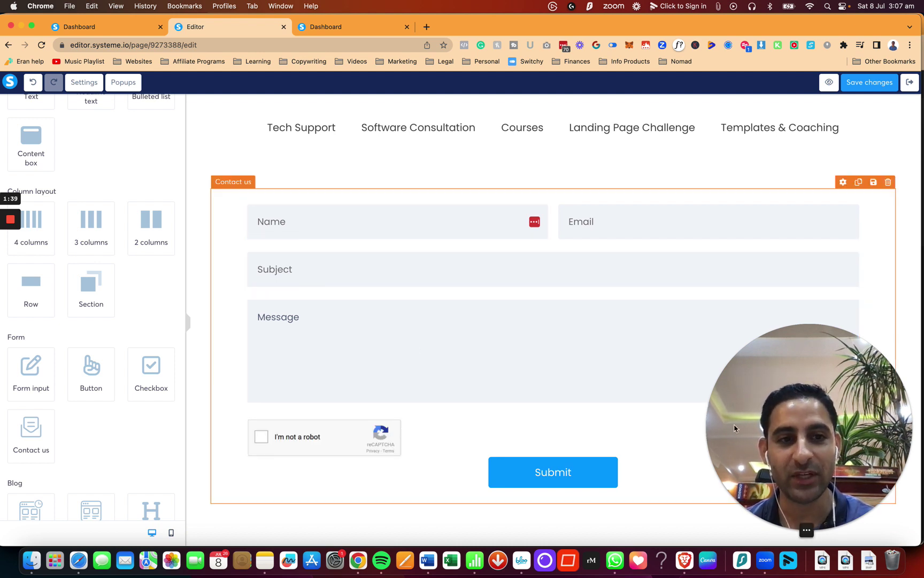
{"action": "left_click", "coordinate": [331, 445]}
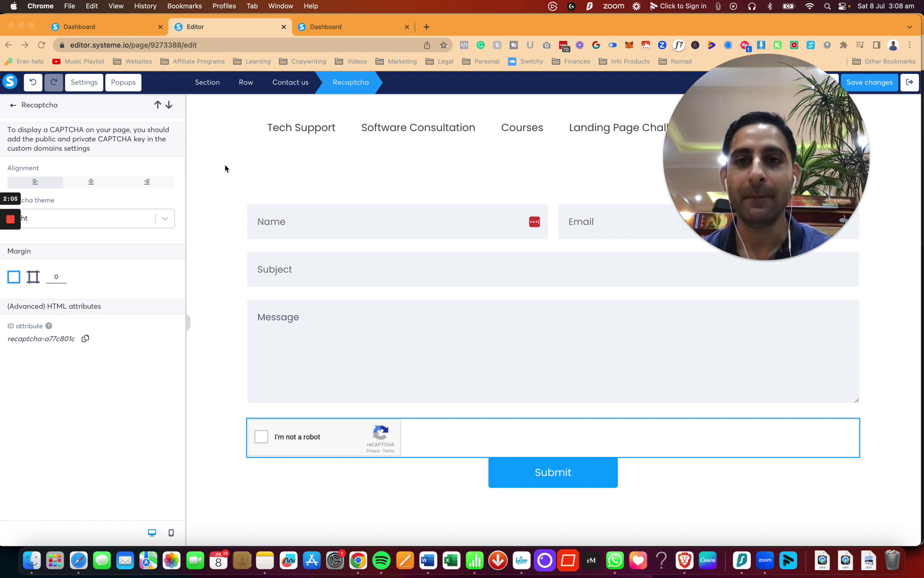
{"action": "left_click", "coordinate": [330, 263]}
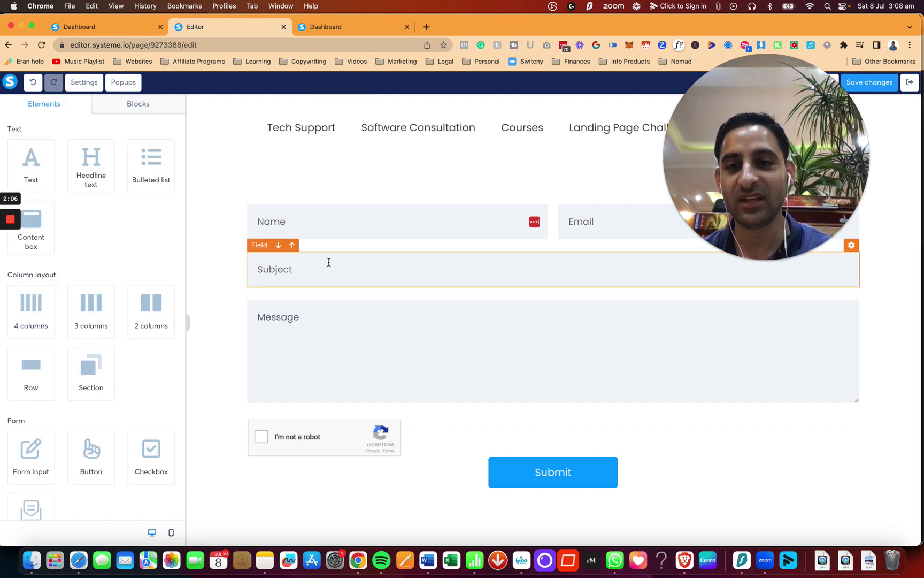
Give the form's Name field a solid border.
{"action": "left_click", "coordinate": [308, 224]}
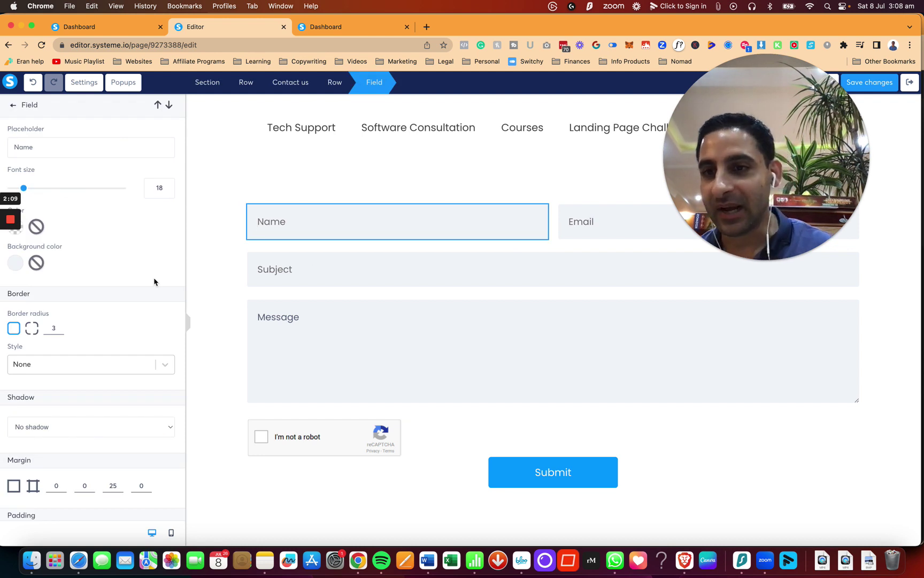
{"action": "left_click", "coordinate": [62, 367]}
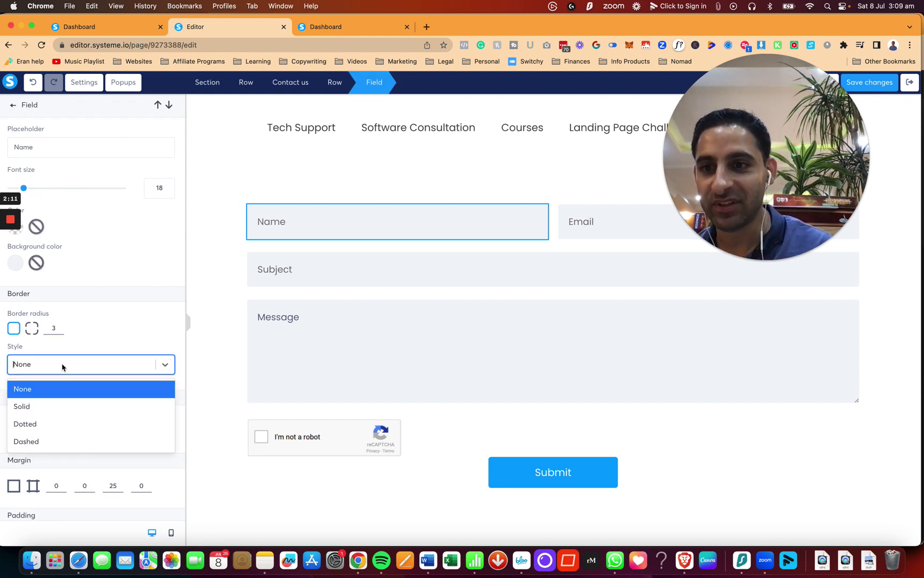
{"action": "left_click", "coordinate": [55, 407]}
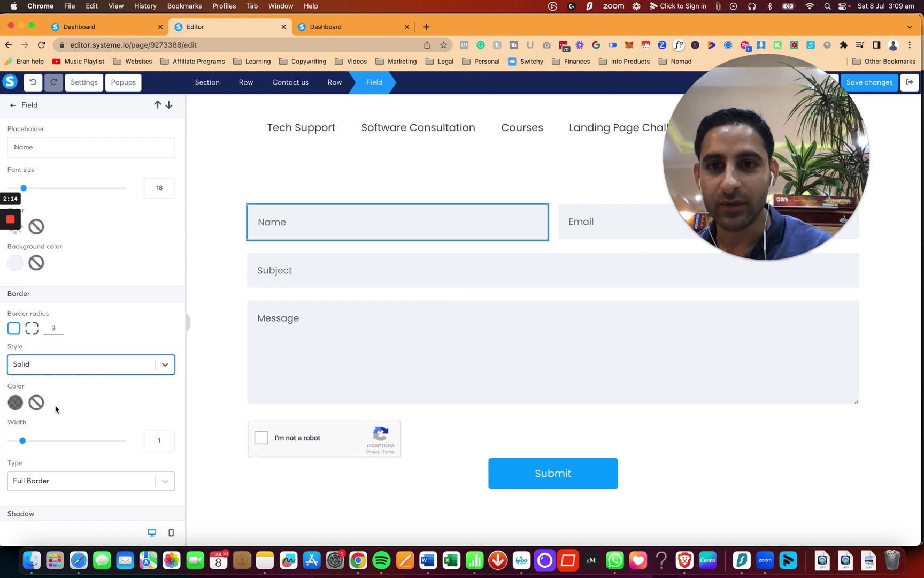
{"action": "left_click", "coordinate": [219, 212]}
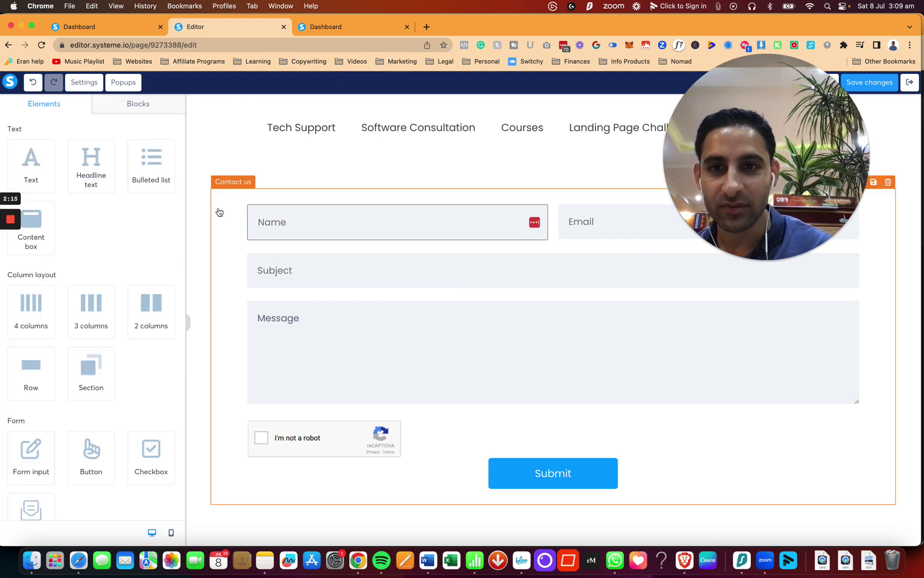
Apply a Hard shadow to the form's Email field.
{"action": "left_click", "coordinate": [571, 230]}
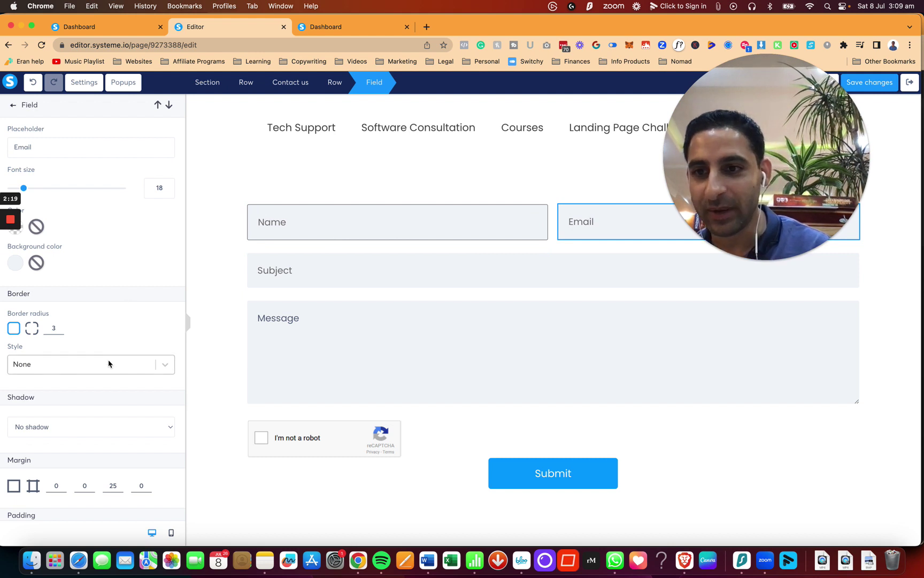
{"action": "left_click", "coordinate": [103, 428]}
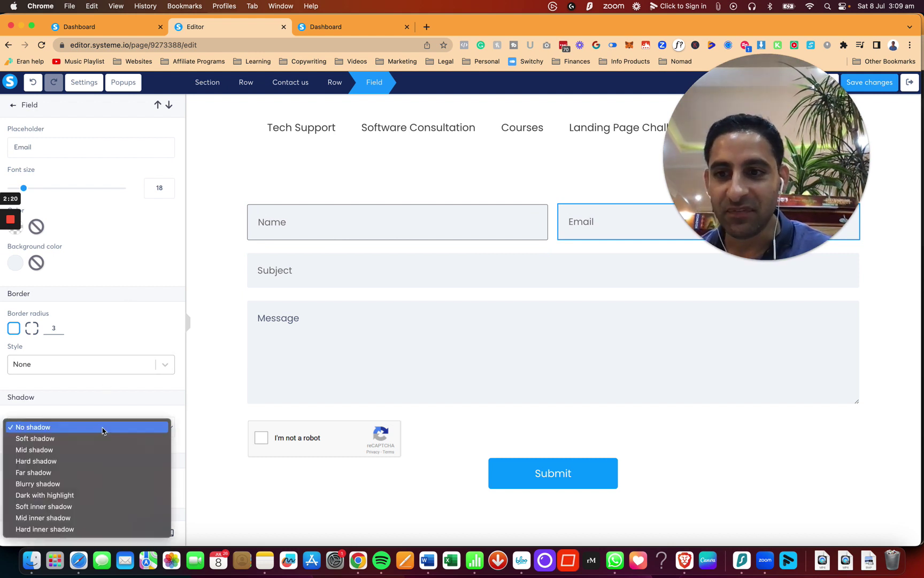
{"action": "left_click", "coordinate": [89, 463]}
{"action": "left_click", "coordinate": [374, 179]}
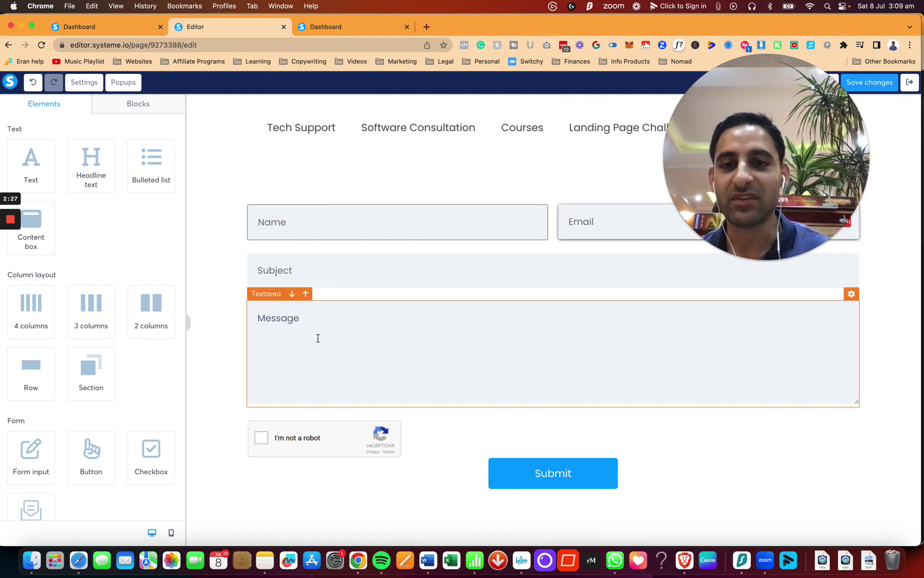
{"action": "left_click", "coordinate": [535, 472]}
Search icons for 'check' and place the check icon before the Submit button's text.
{"action": "scroll", "coordinate": [90, 292], "scroll_direction": "down", "scroll_amount": 7}
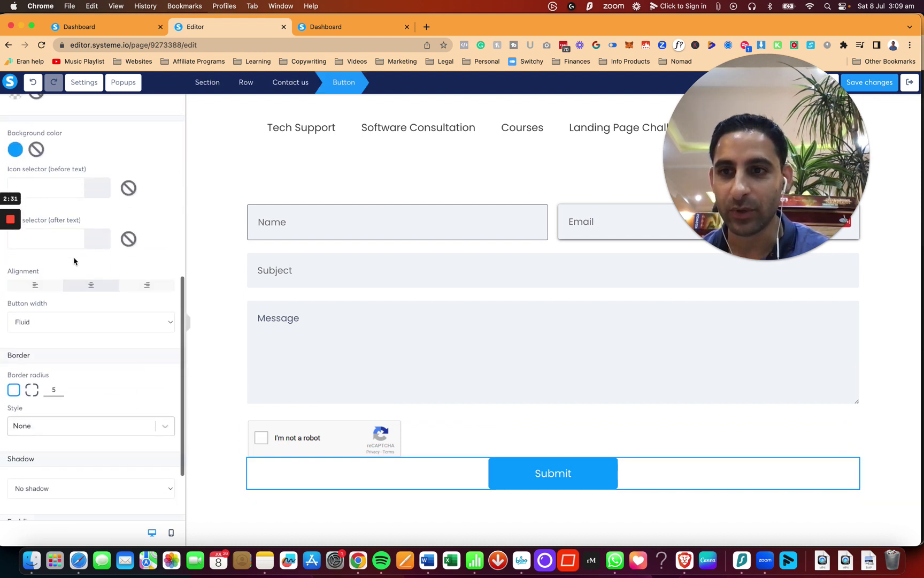
{"action": "scroll", "coordinate": [86, 252], "scroll_direction": "up", "scroll_amount": 2}
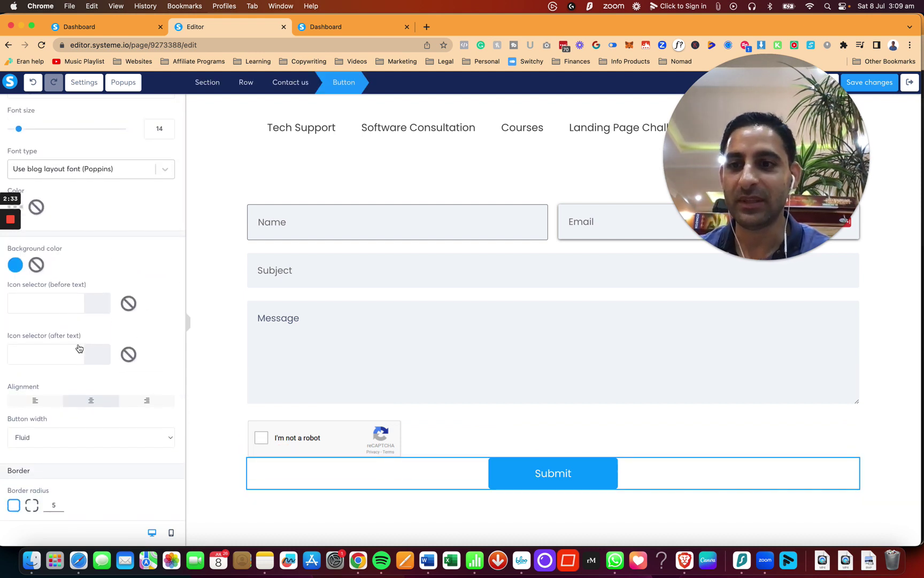
{"action": "left_click", "coordinate": [79, 351]}
{"action": "left_click", "coordinate": [49, 304]}
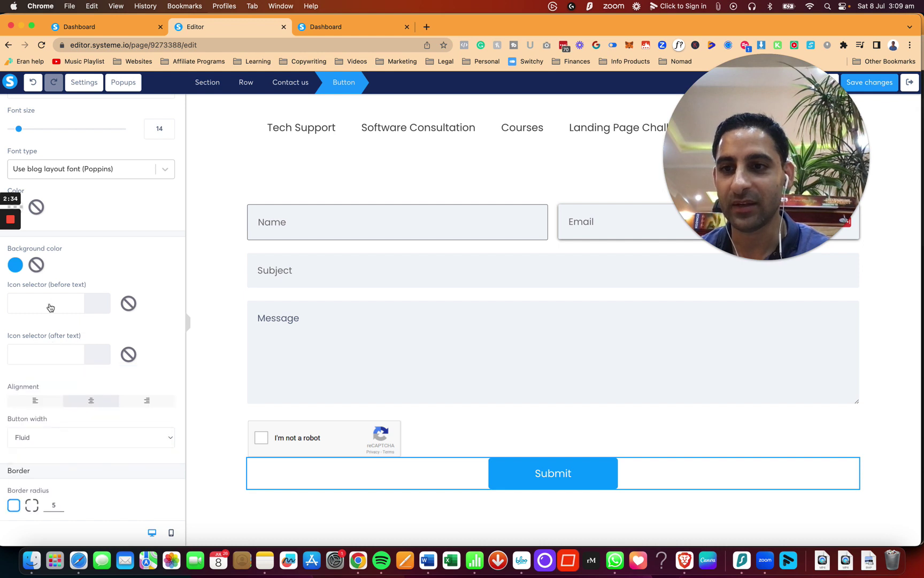
{"action": "left_click", "coordinate": [51, 306]}
{"action": "type", "text": "check"}
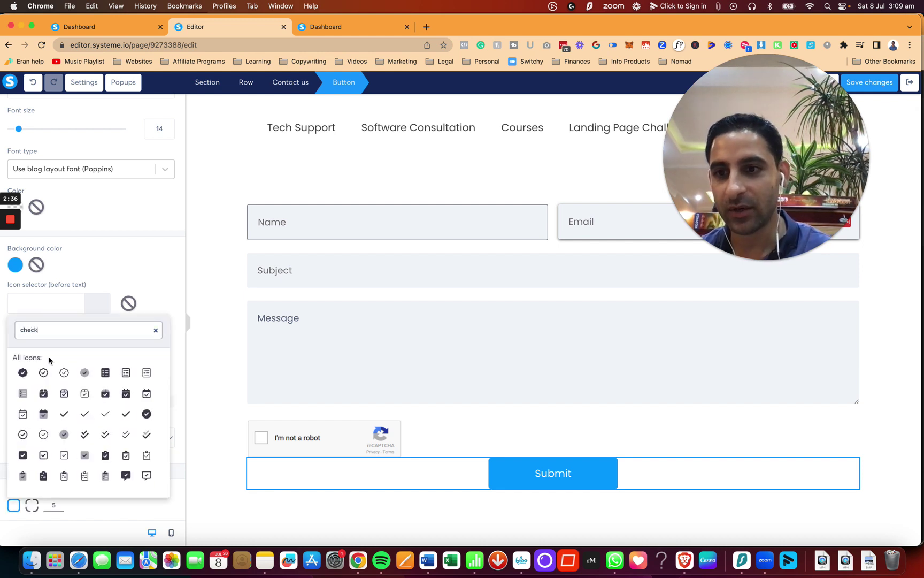
{"action": "left_click", "coordinate": [63, 416]}
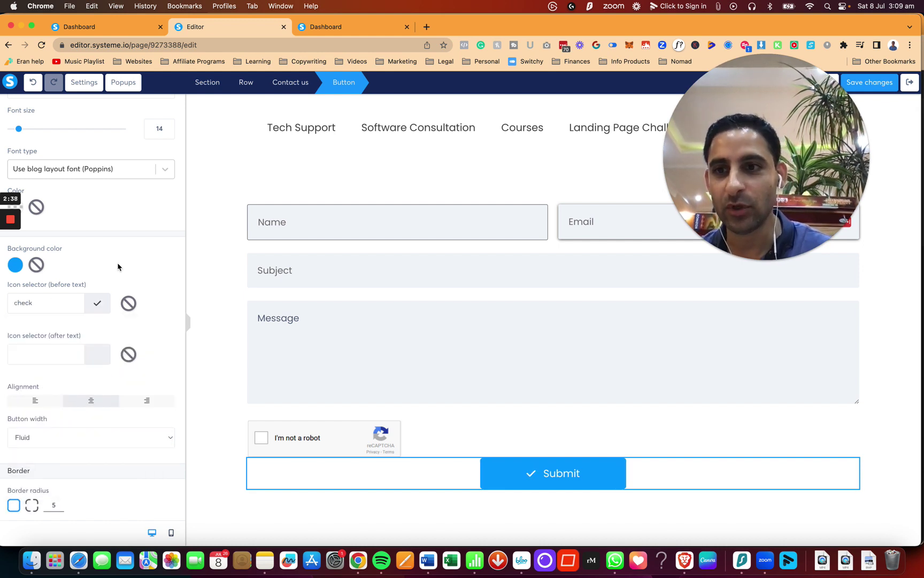
{"action": "scroll", "coordinate": [97, 417], "scroll_direction": "down", "scroll_amount": 5}
{"action": "scroll", "coordinate": [96, 423], "scroll_direction": "down", "scroll_amount": 2}
{"action": "scroll", "coordinate": [118, 396], "scroll_direction": "up", "scroll_amount": 15}
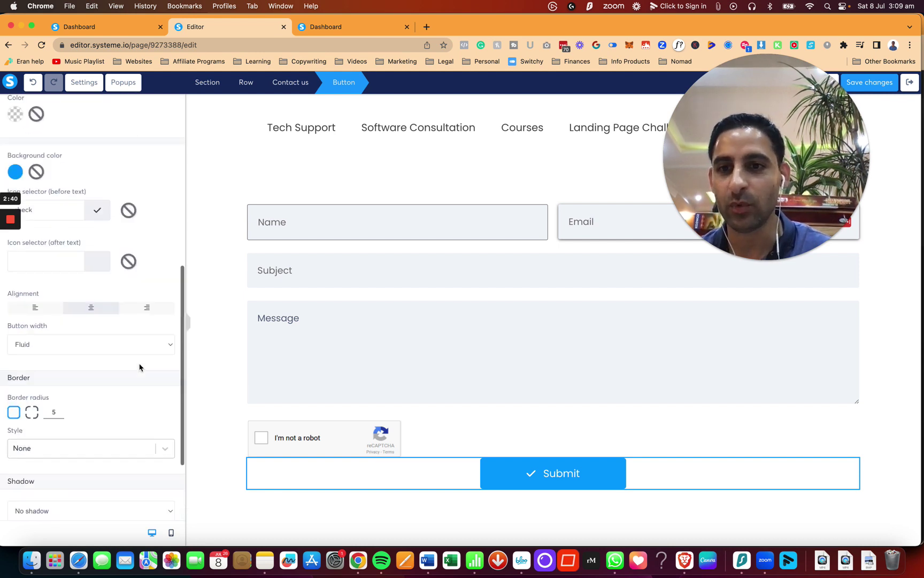
{"action": "left_click", "coordinate": [209, 341]}
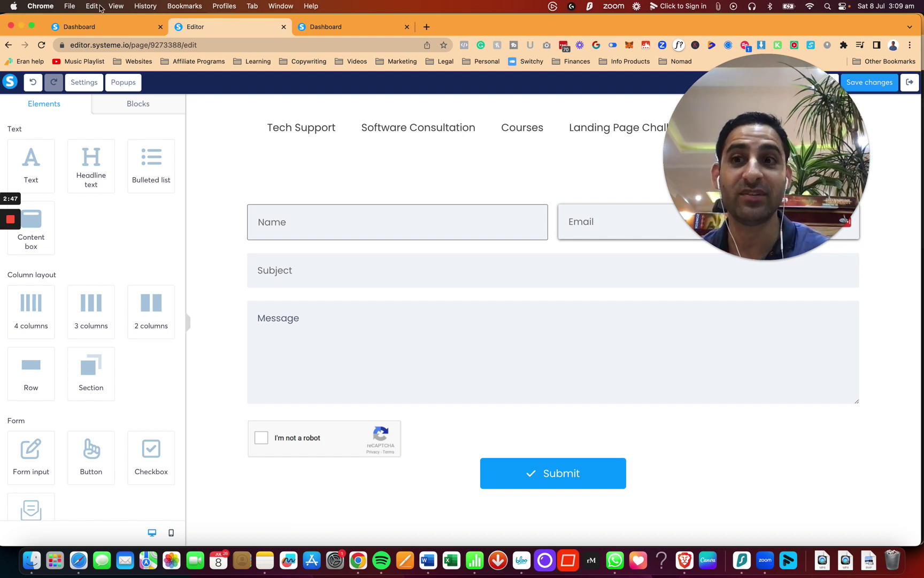
{"action": "mouse_move", "coordinate": [17, 226]}
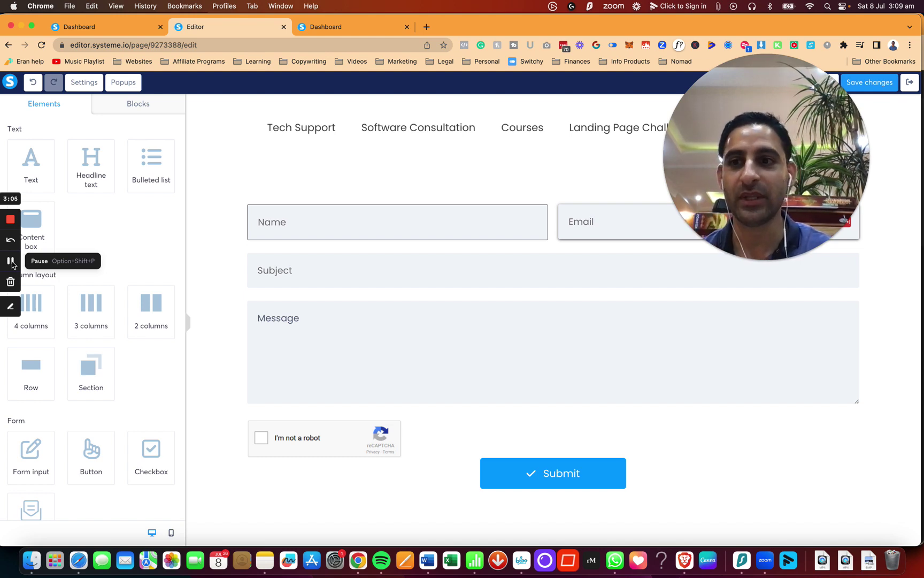
{"action": "left_click", "coordinate": [12, 265]}
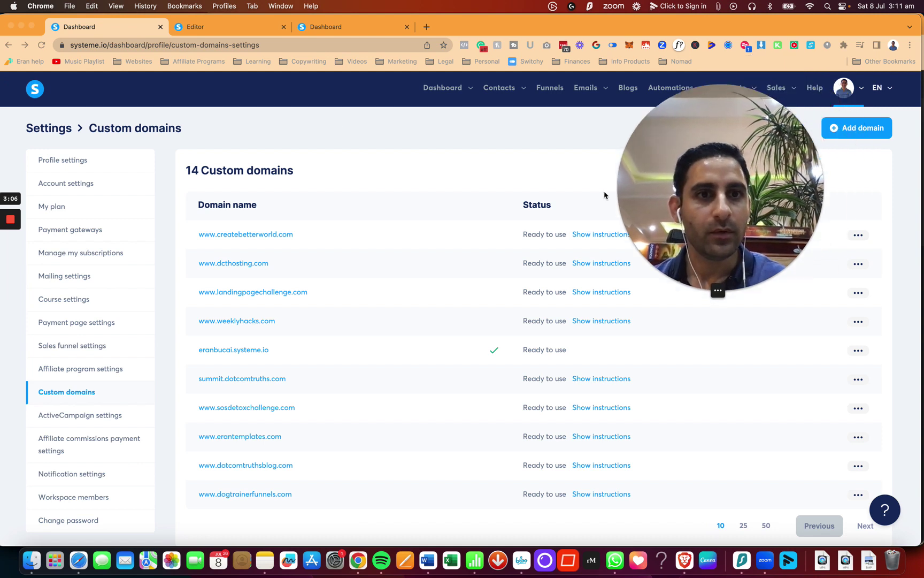
Open the Domain settings for the account's systeme.io subdomain from the Custom domains list.
{"action": "left_click", "coordinate": [858, 92]}
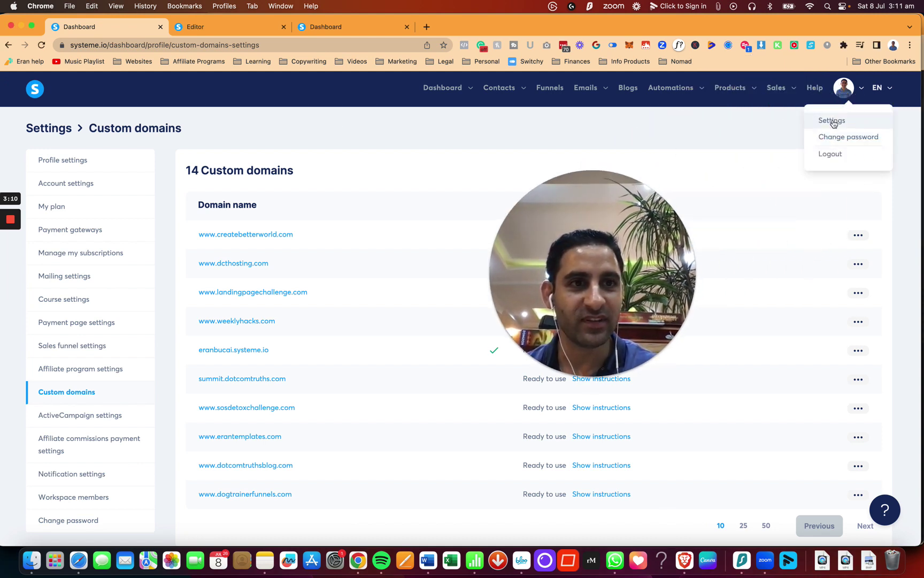
{"action": "left_click_drag", "start_coordinate": [602, 263], "coordinate": [697, 113]}
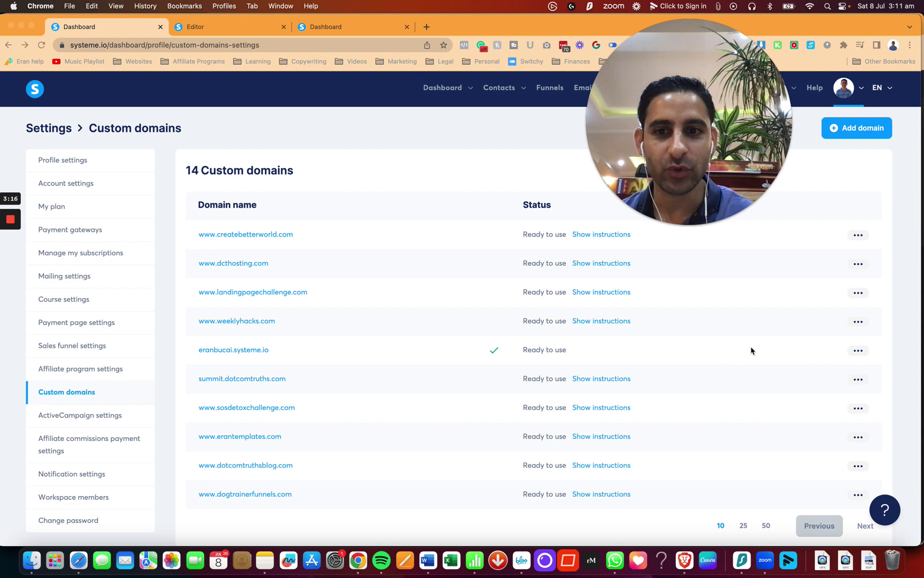
{"action": "left_click", "coordinate": [859, 351]}
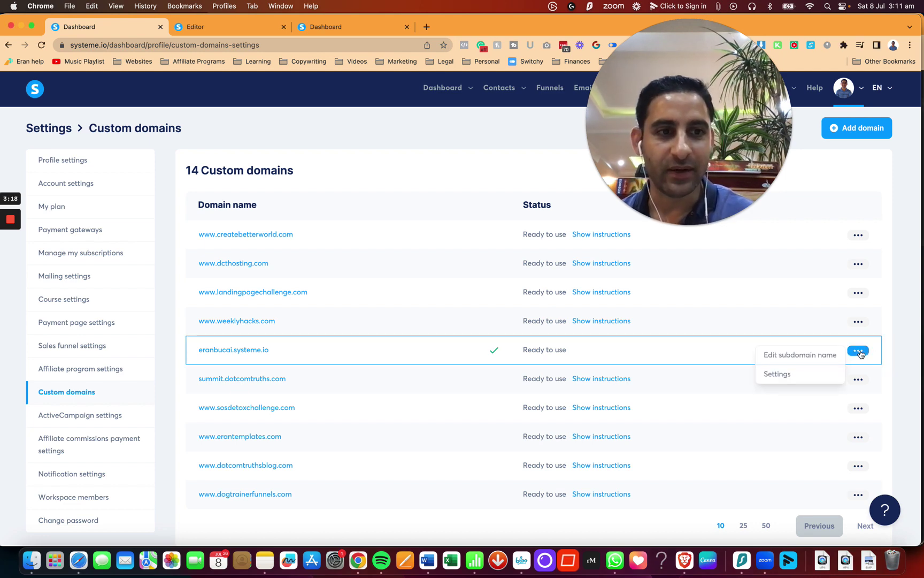
{"action": "left_click", "coordinate": [785, 375]}
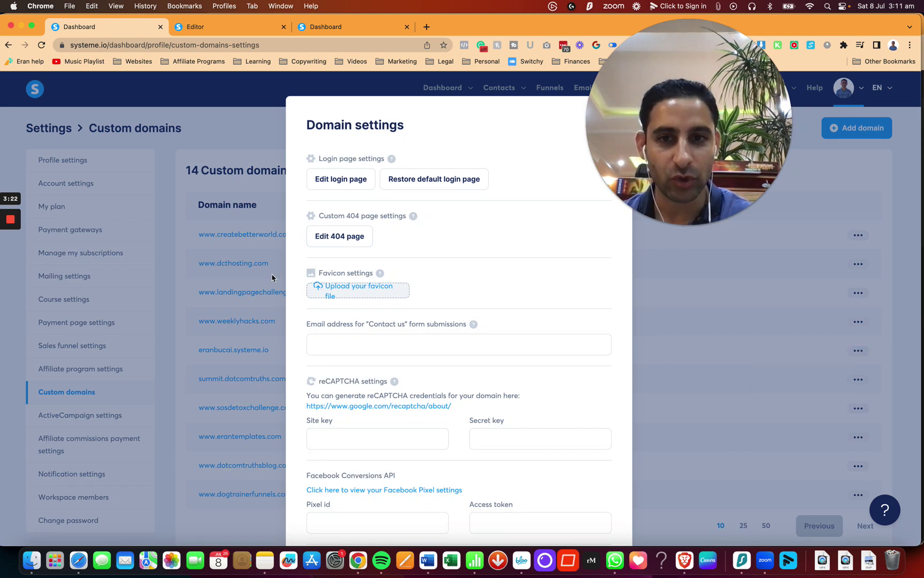
Enter a Contact us submissions email address, then clear it again and close Domain settings.
{"action": "left_click", "coordinate": [341, 346]}
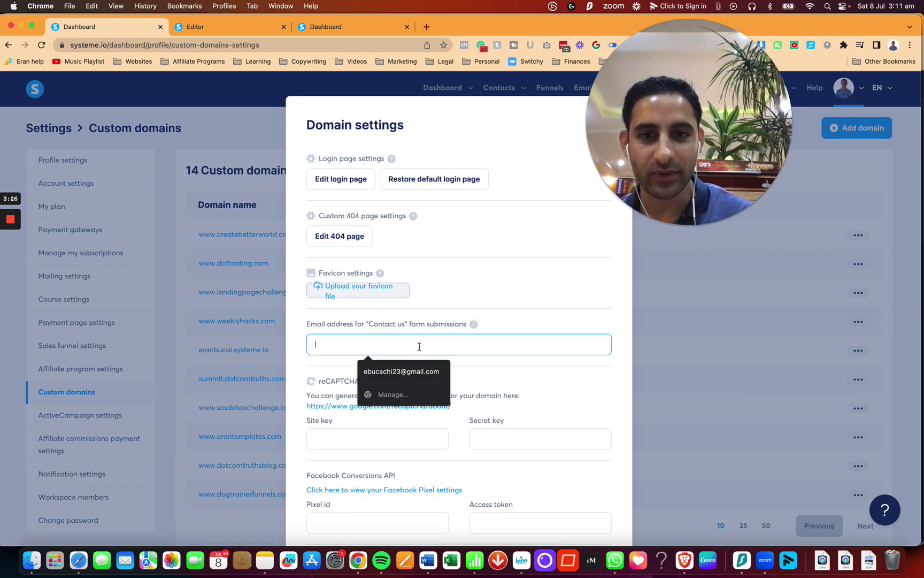
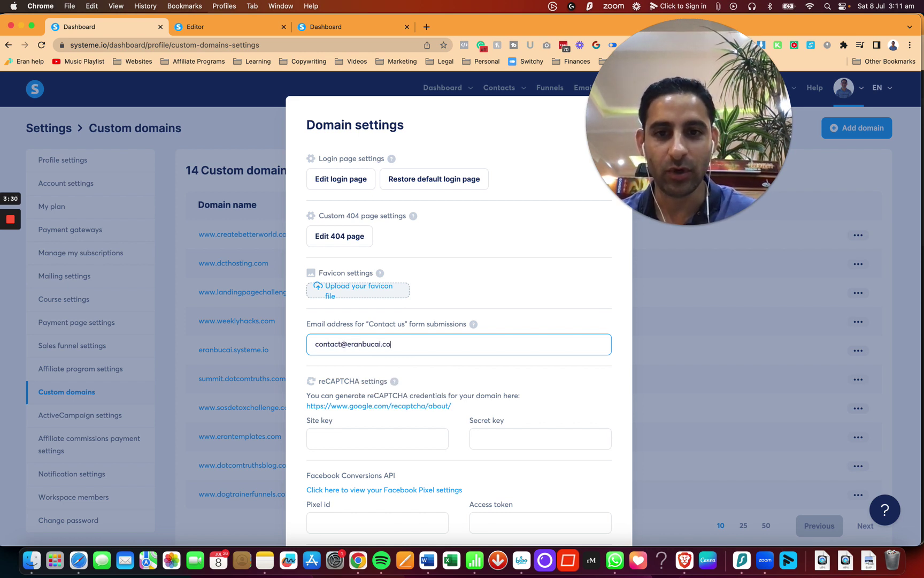
{"action": "left_click", "coordinate": [473, 325]}
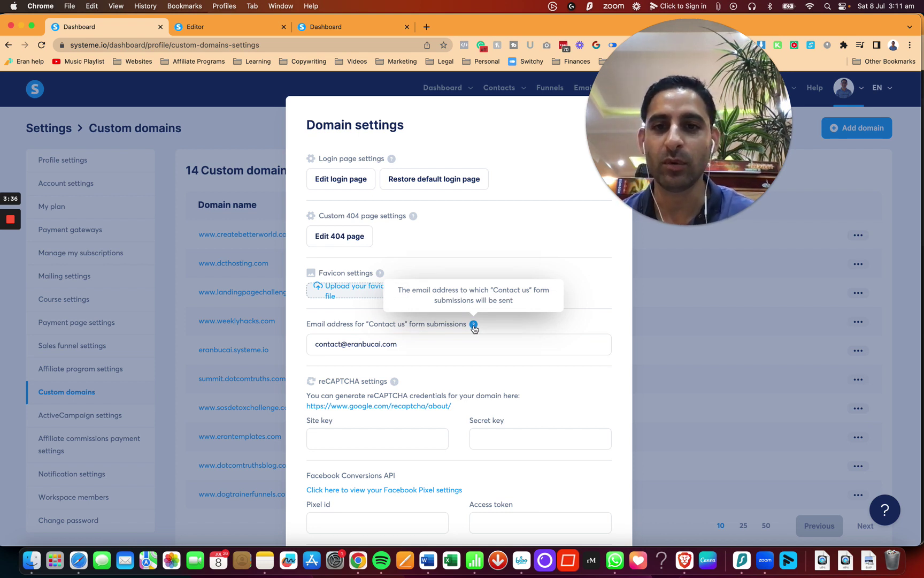
{"action": "left_click", "coordinate": [449, 345]}
{"action": "key", "text": "super+a"}
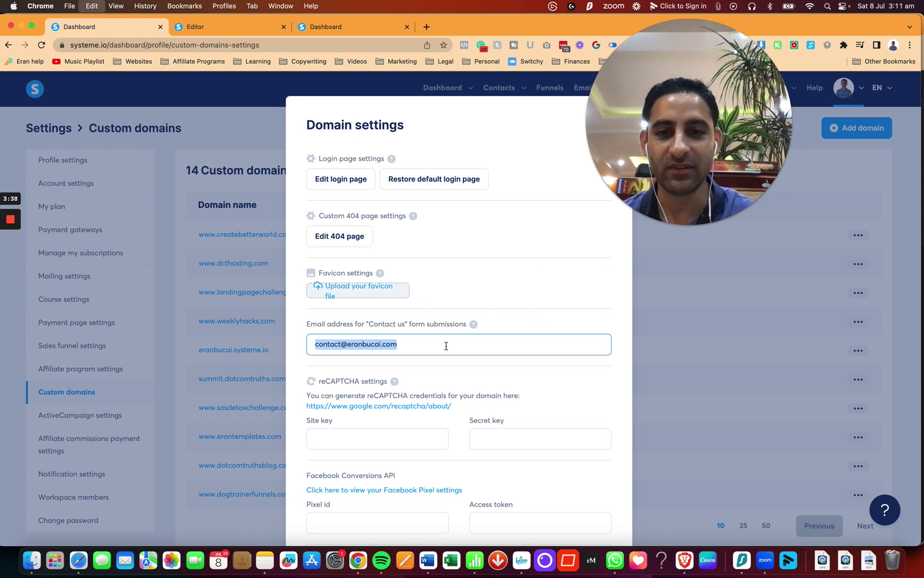
{"action": "key", "text": "BackSpace"}
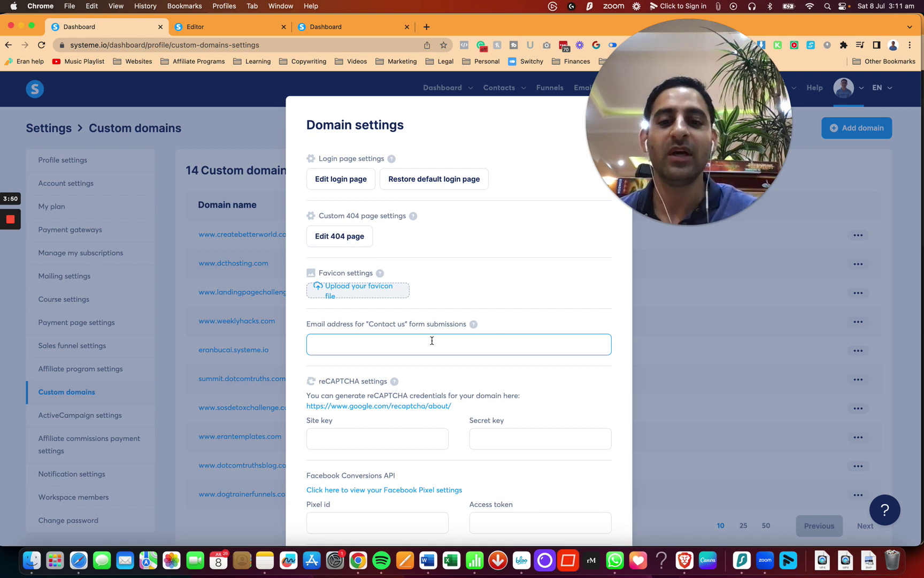
{"action": "left_click", "coordinate": [658, 329]}
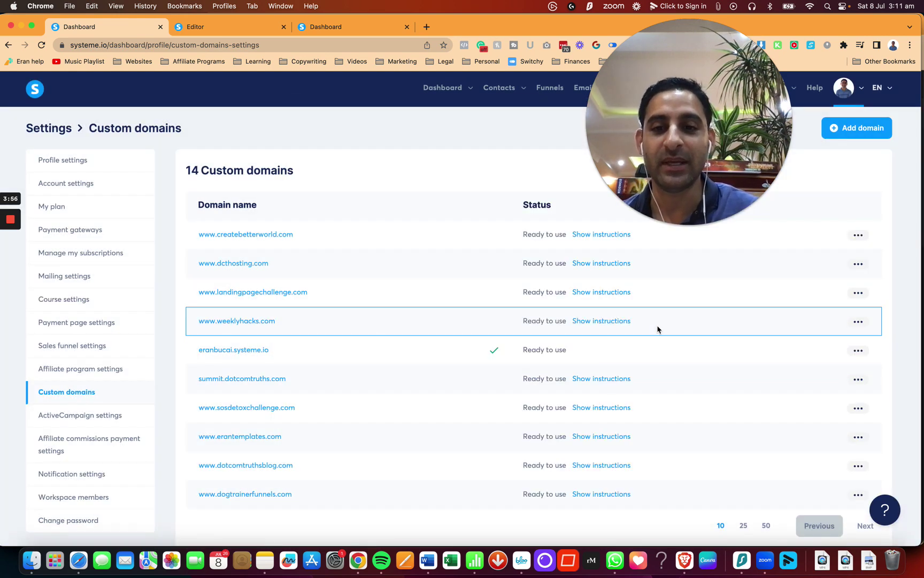